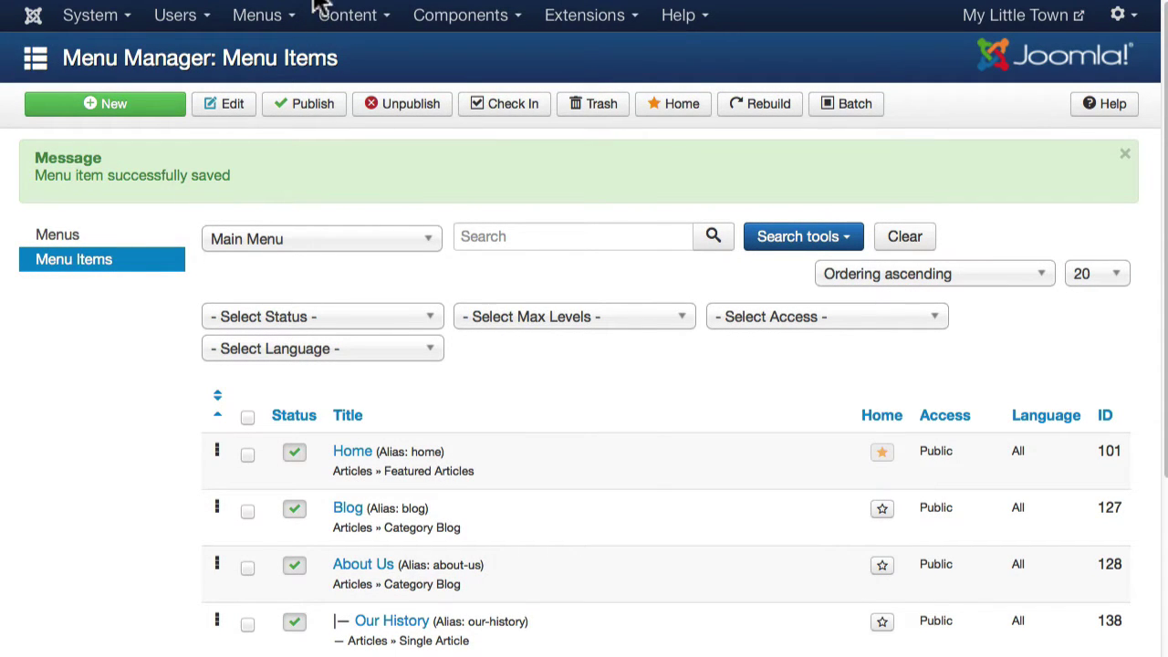
Open Components > Ozio Gallery 4 and scroll through Photo Albums Statistics, System Informations and Credits
left_click(461, 15)
left_click(471, 298)
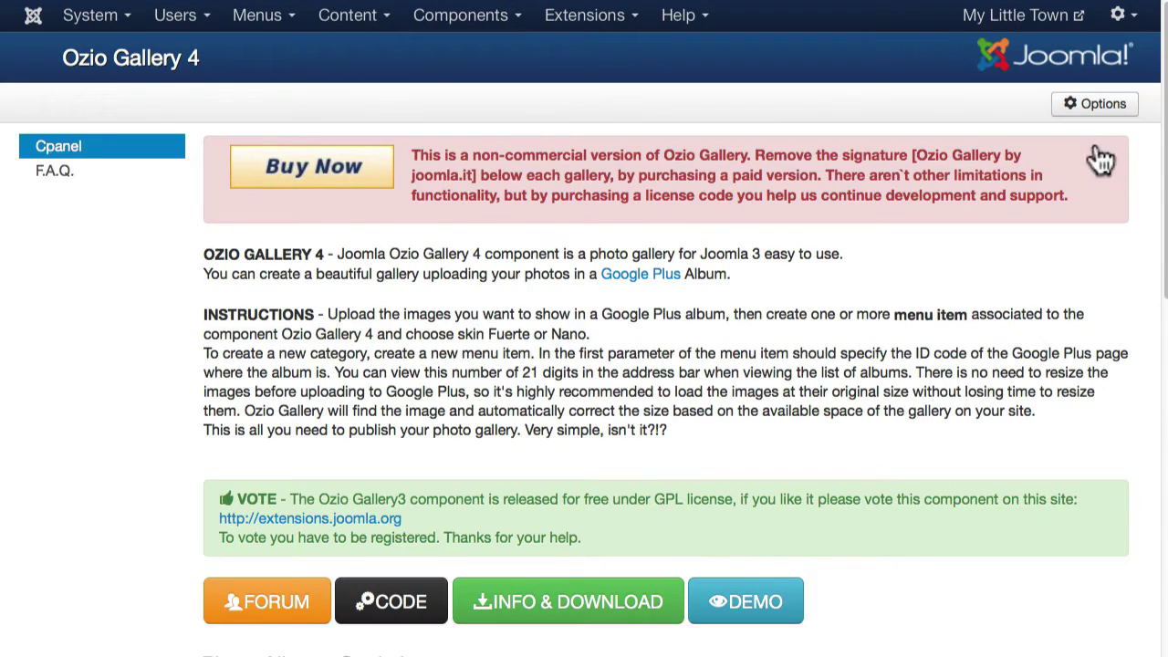
scroll(1076, 169, "down", 5)
scroll(443, 272, "down", 3)
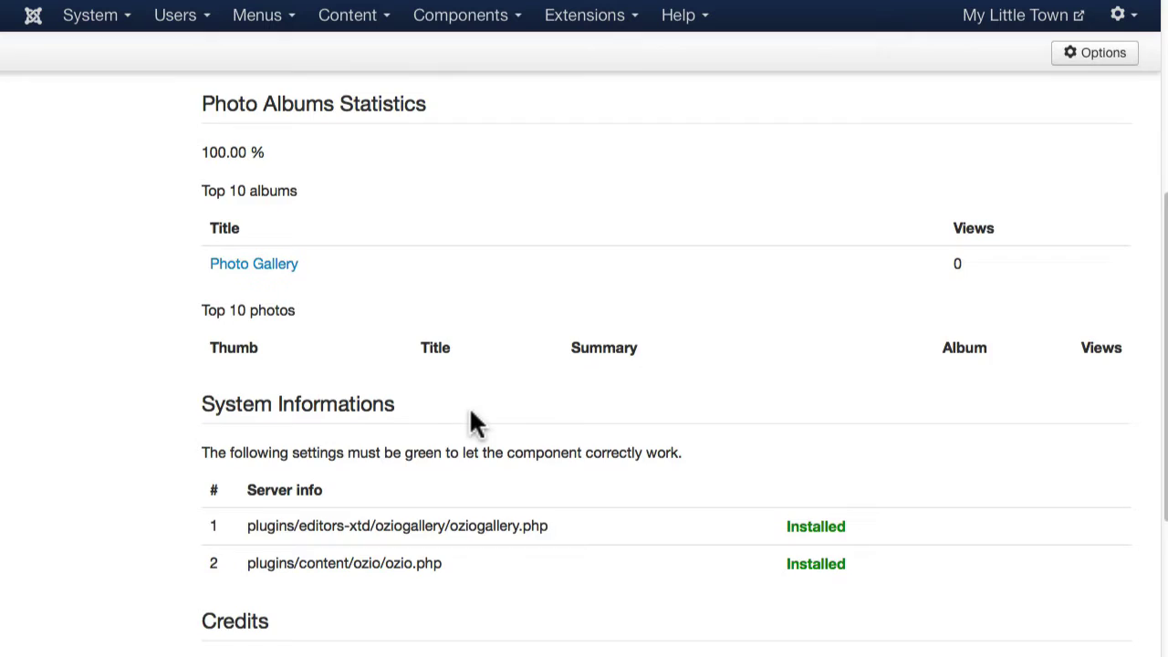
scroll(474, 422, "down", 5)
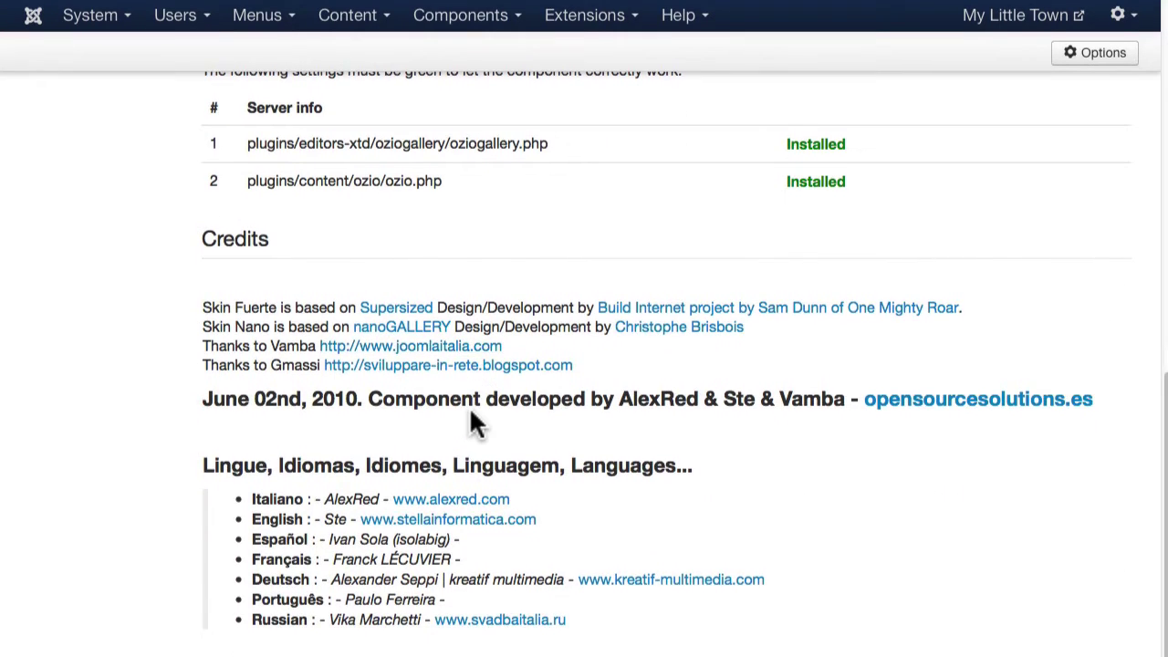
scroll(471, 411, "up", 6)
Preview the Photo Gallery album from Top 10 albums in the Info modal, then close it
left_click(243, 364)
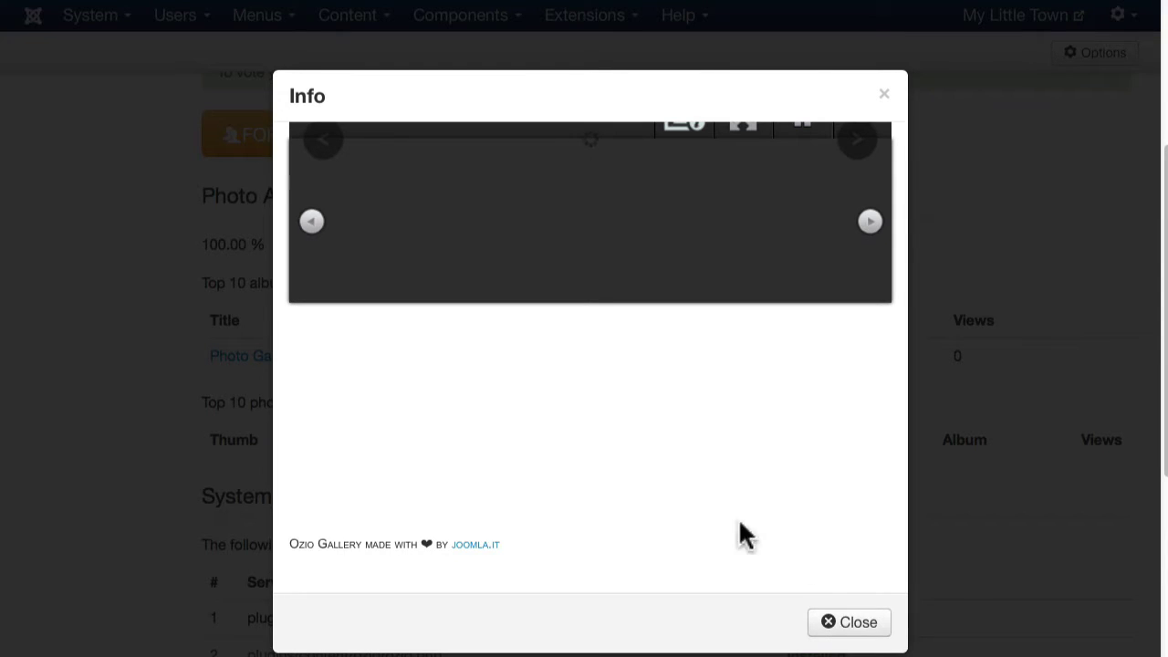
left_click(883, 99)
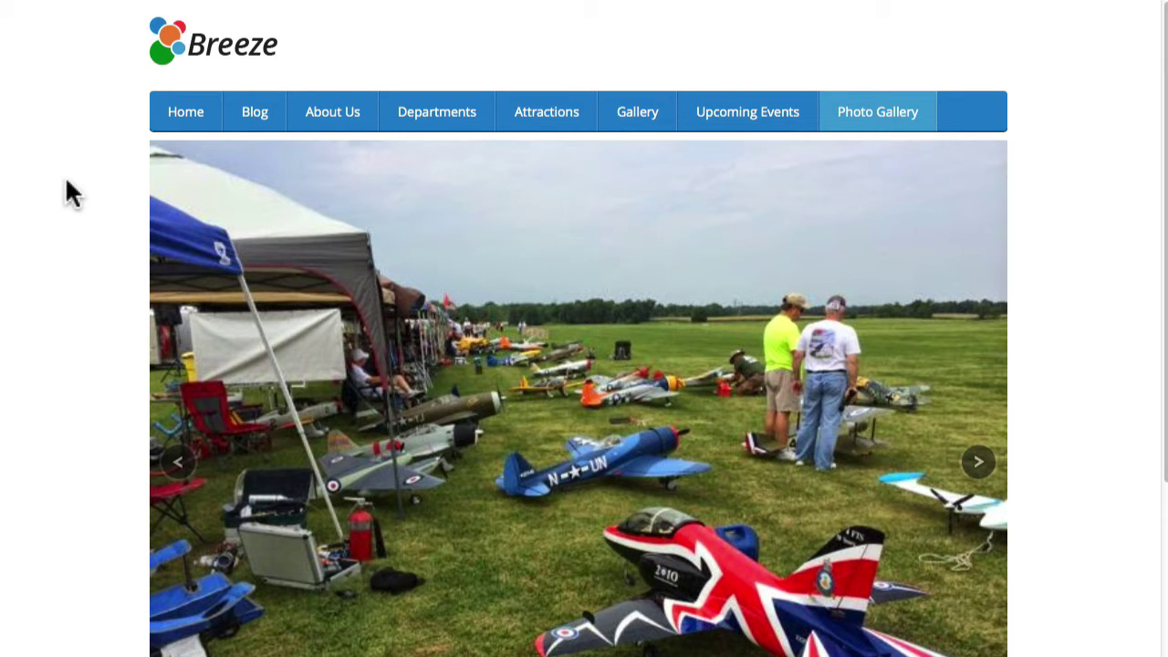
Scroll the frontend Photo Gallery slideshow, then return to the top of the Ozio Gallery 4 admin page
scroll(63, 177, "down", 5)
scroll(63, 177, "up", 3)
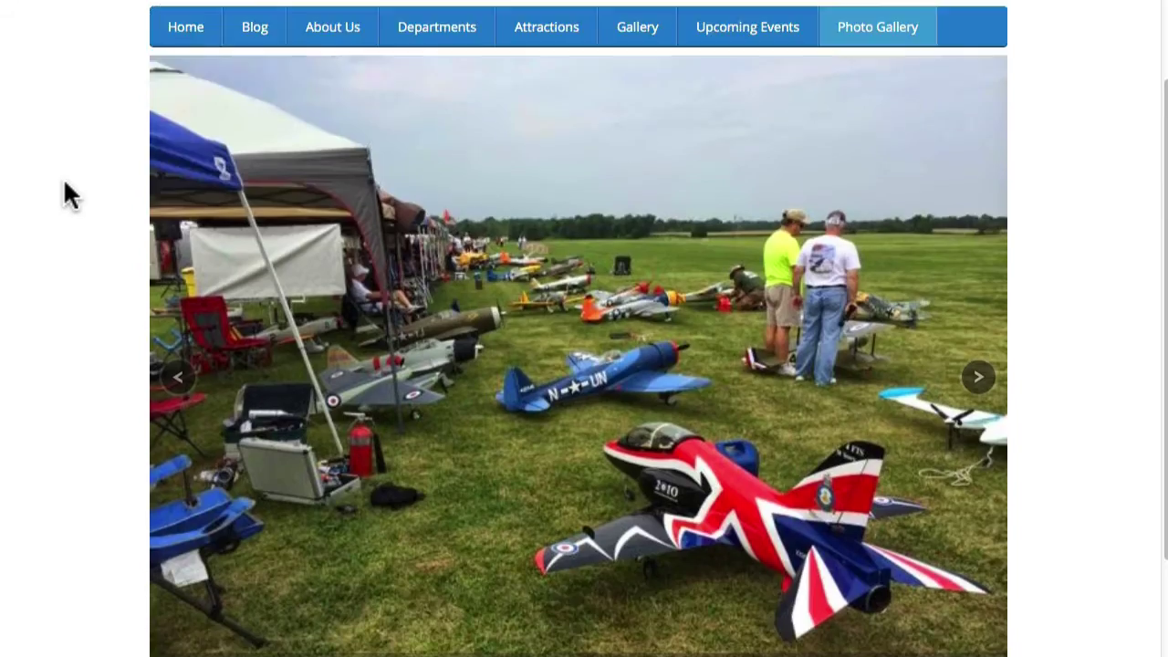
scroll(63, 177, "up", 1)
left_click(73, 2)
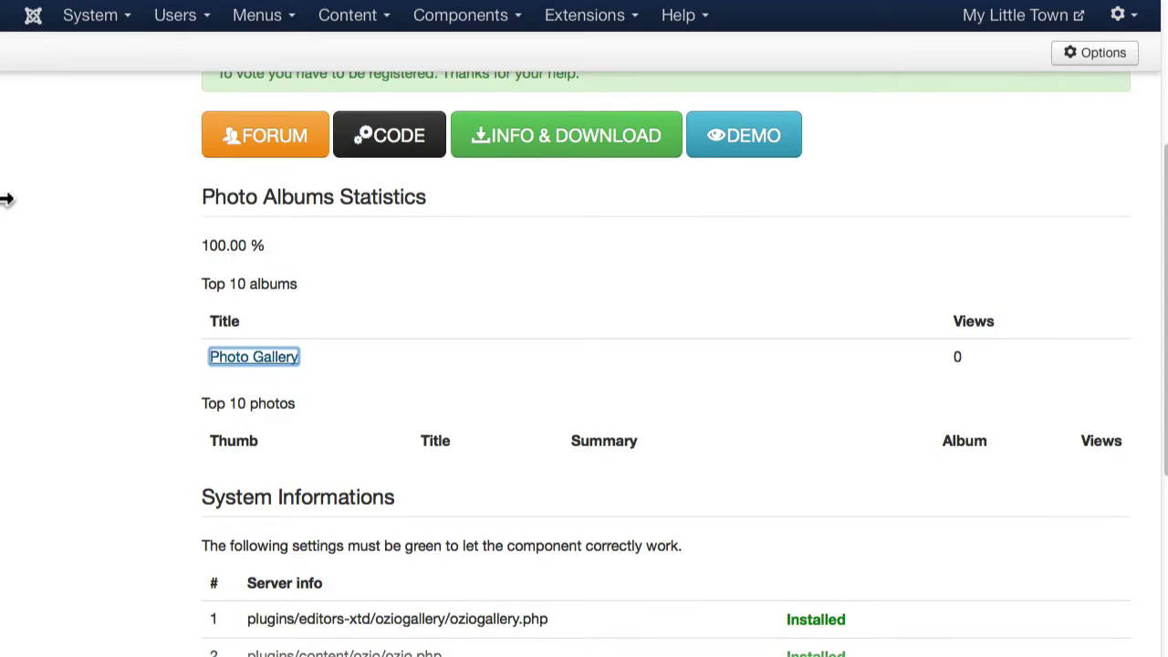
scroll(109, 204, "up", 5)
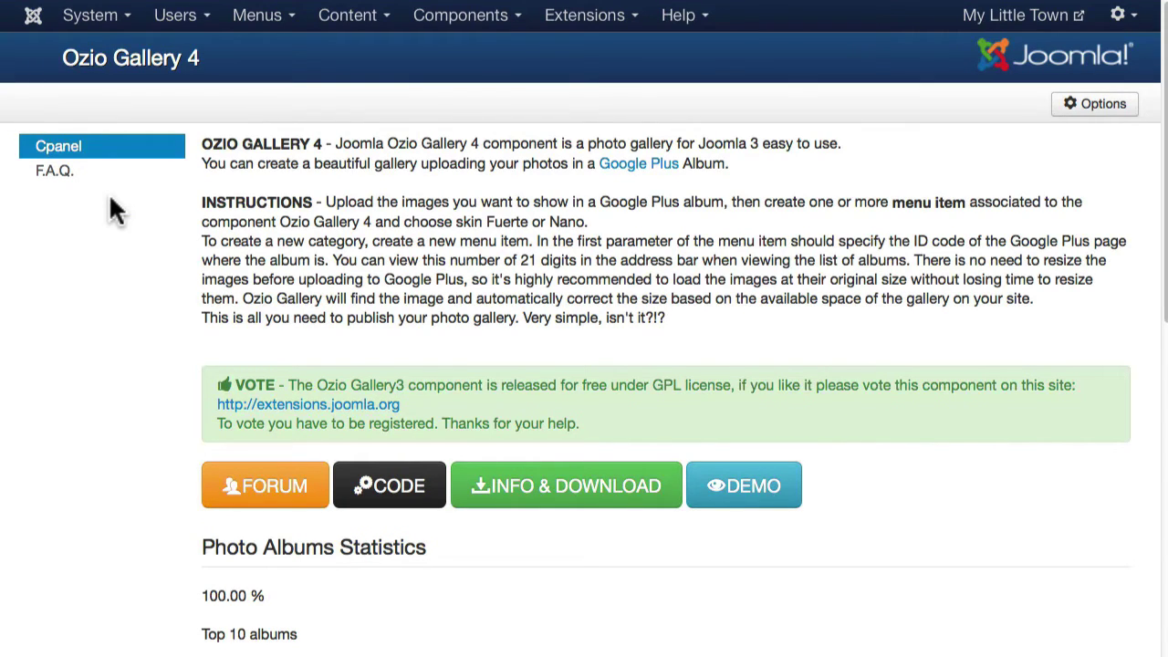
Edit the Main Menu's Photo Gallery item and list Ozio Gallery 4's menu item types
left_click(260, 20)
left_click(259, 91)
scroll(180, 452, "down", 3)
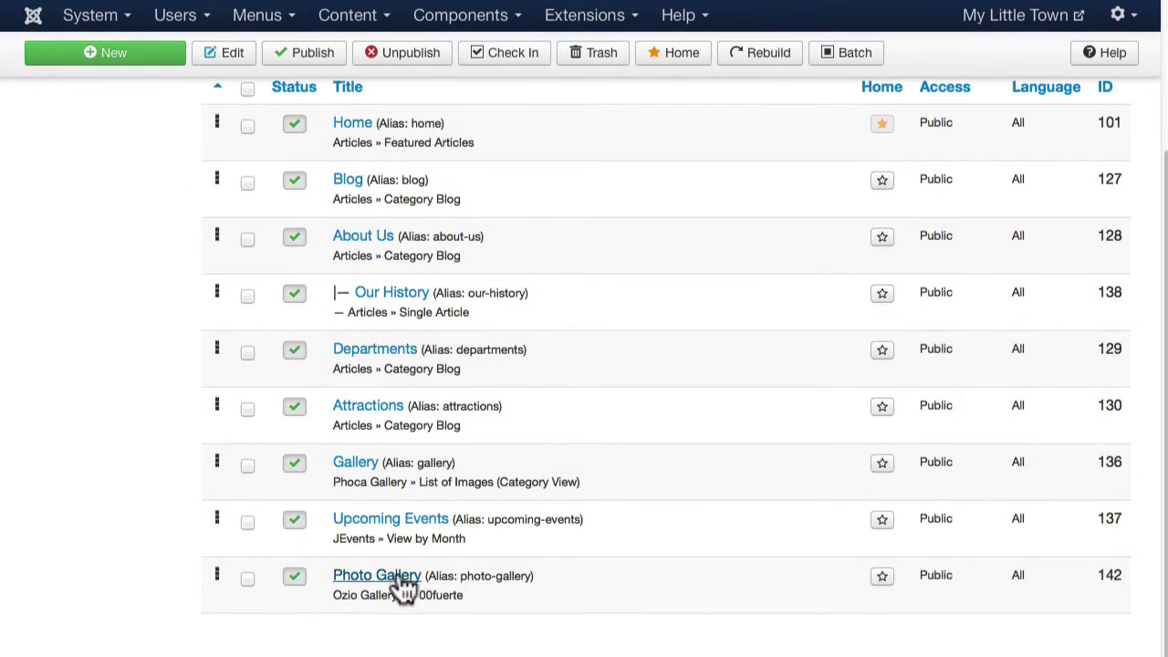
left_click(378, 581)
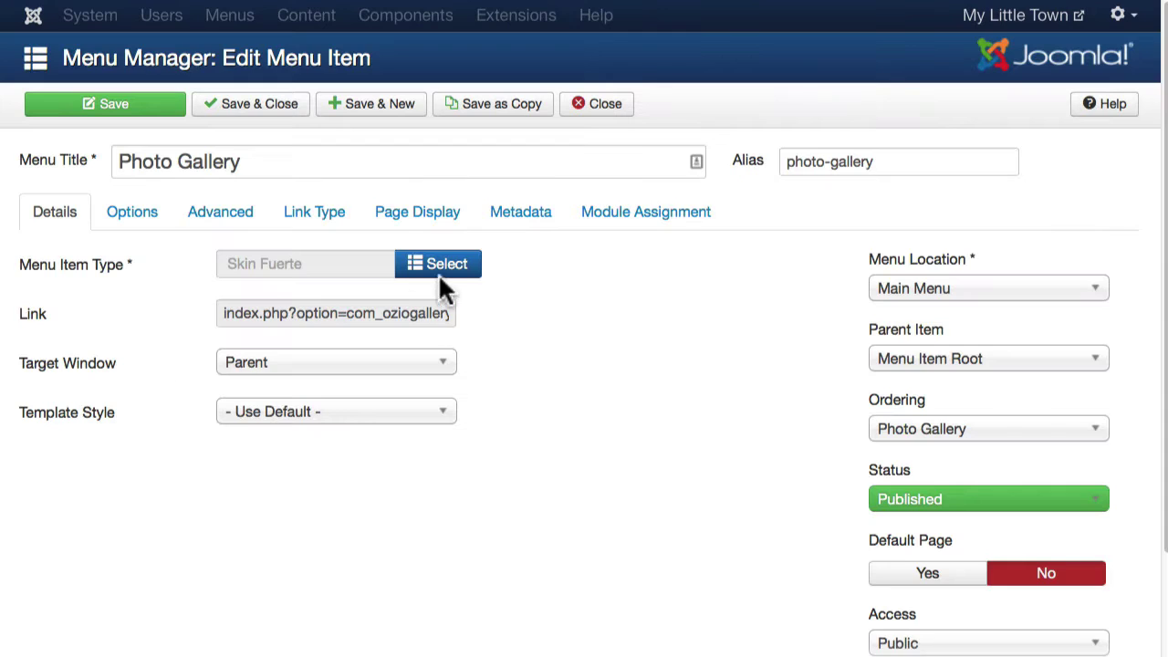
left_click(438, 271)
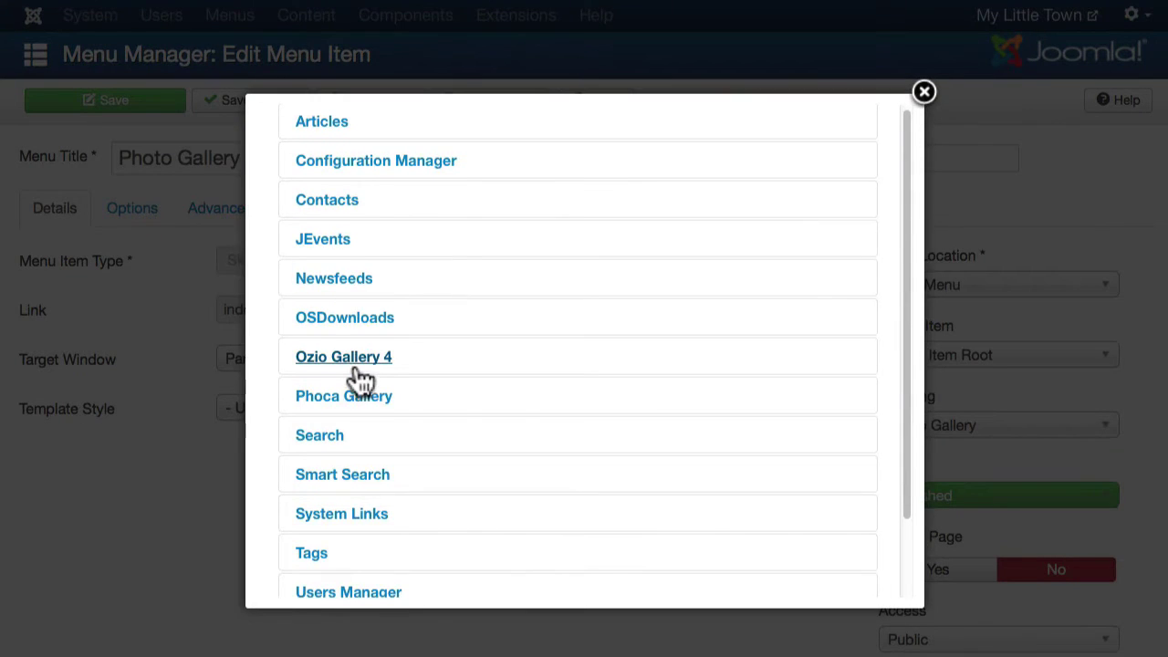
left_click(352, 363)
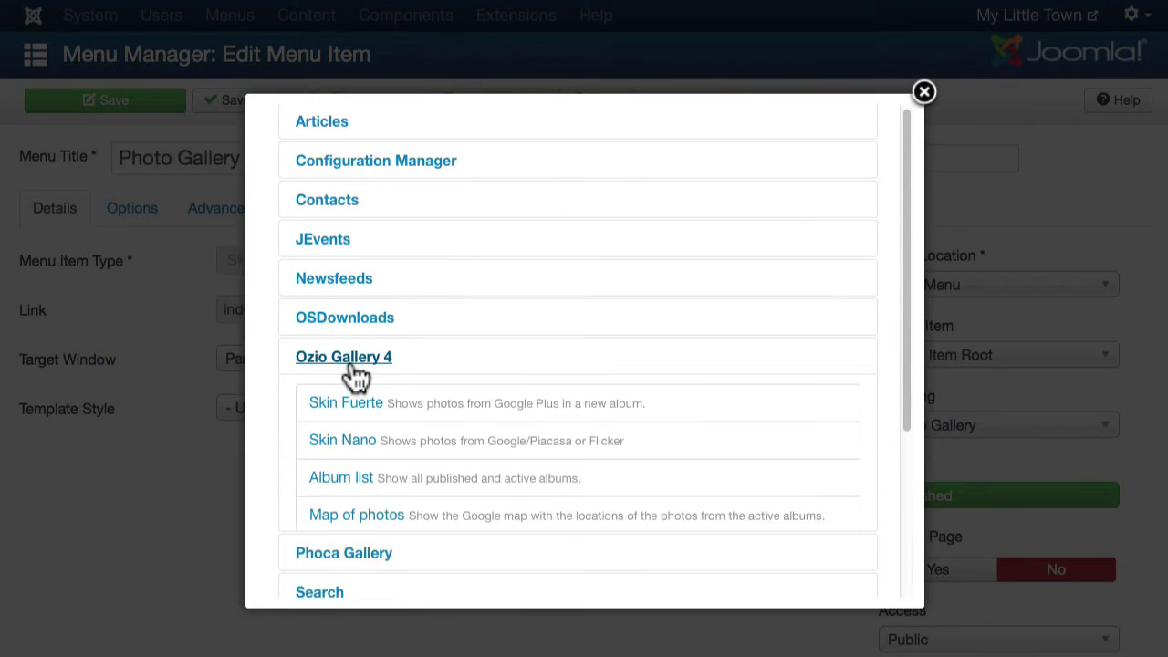
left_click(329, 443)
left_click(133, 213)
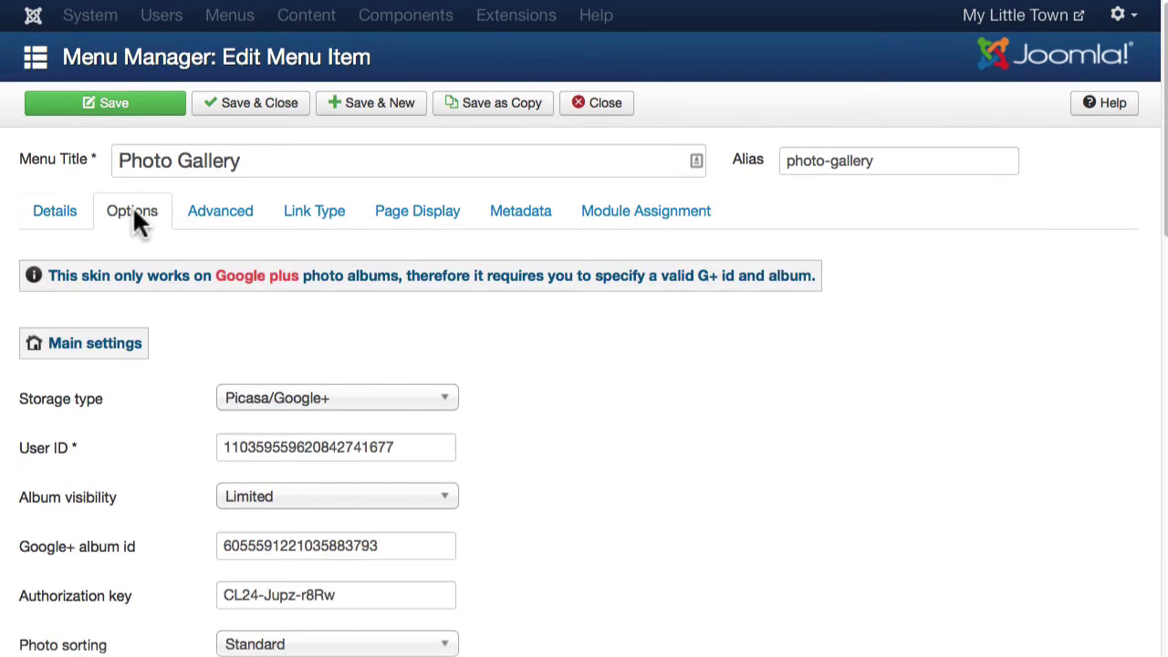
scroll(651, 410, "down", 5)
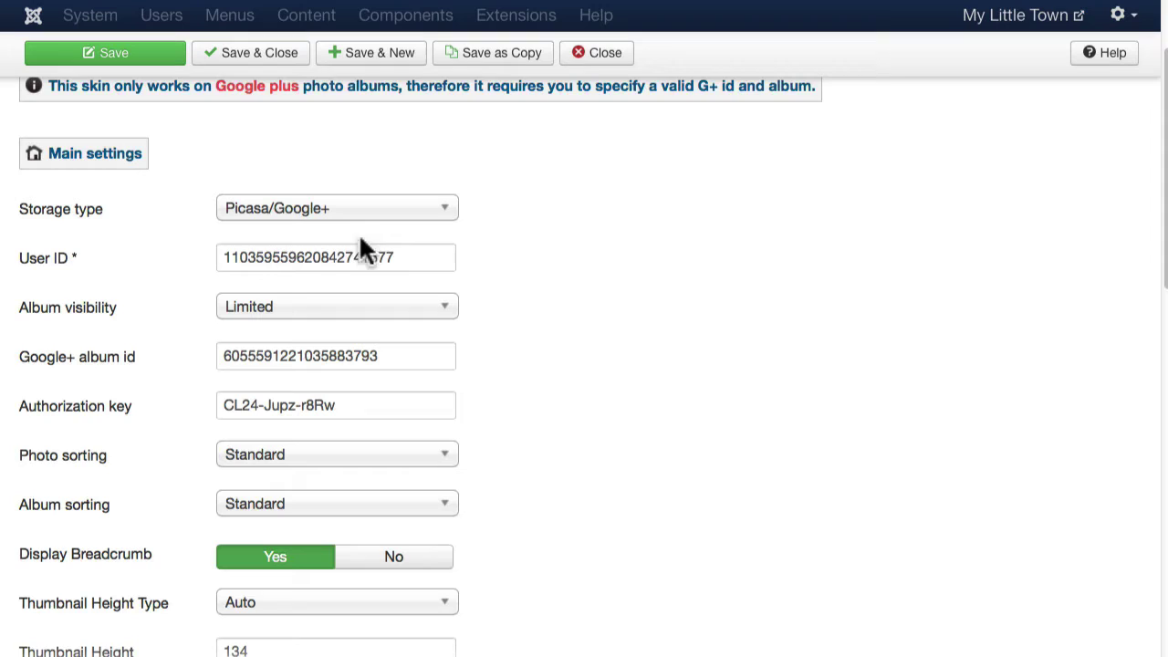
left_click(307, 214)
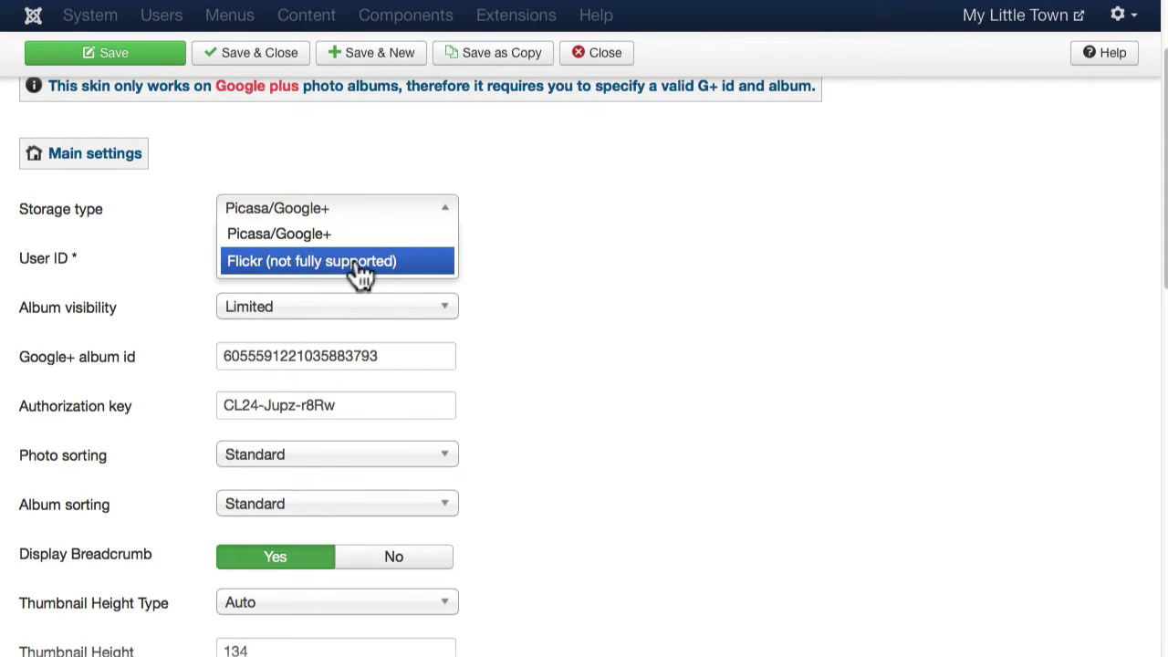
left_click(310, 234)
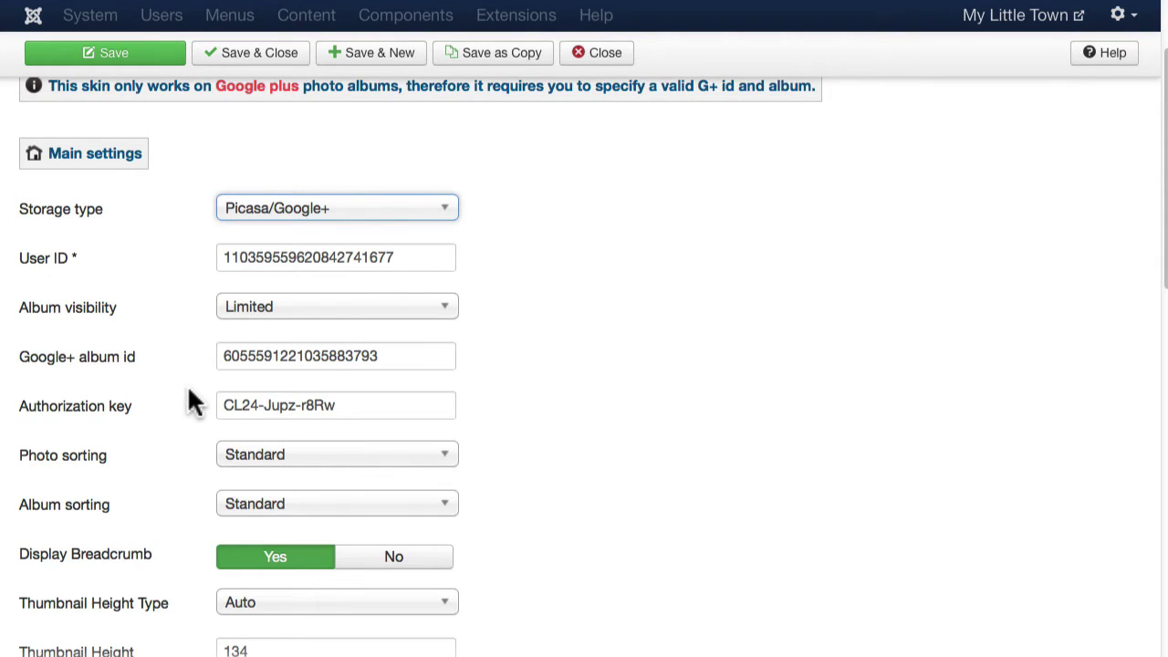
scroll(187, 397, "down", 3)
scroll(191, 396, "down", 3)
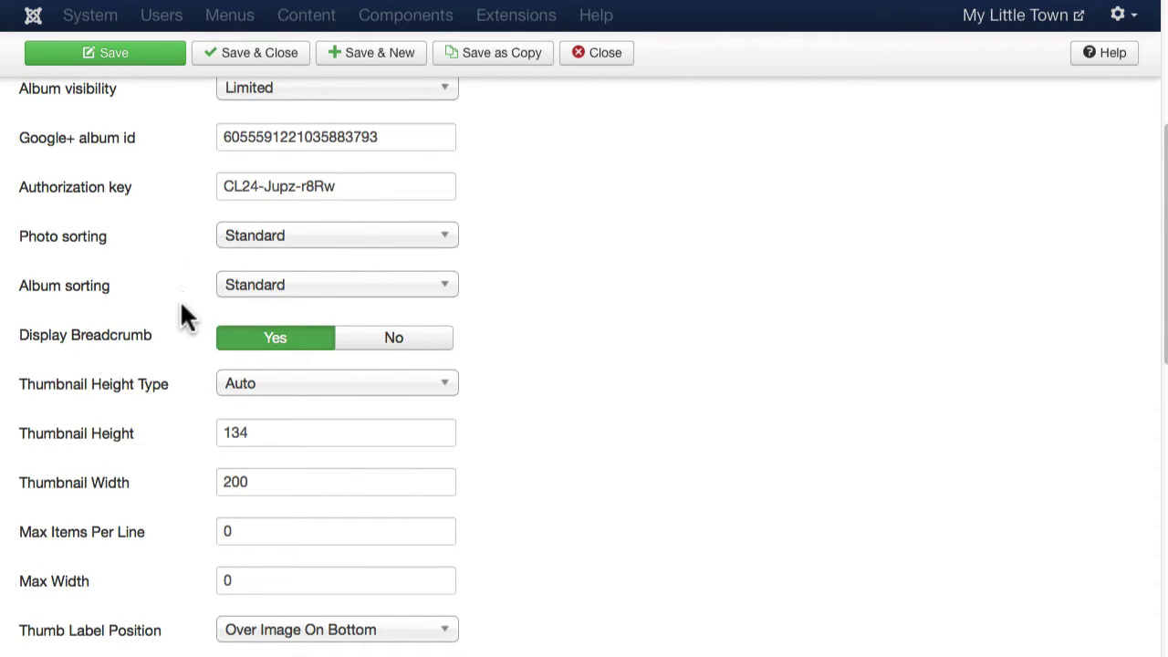
scroll(180, 315, "down", 3)
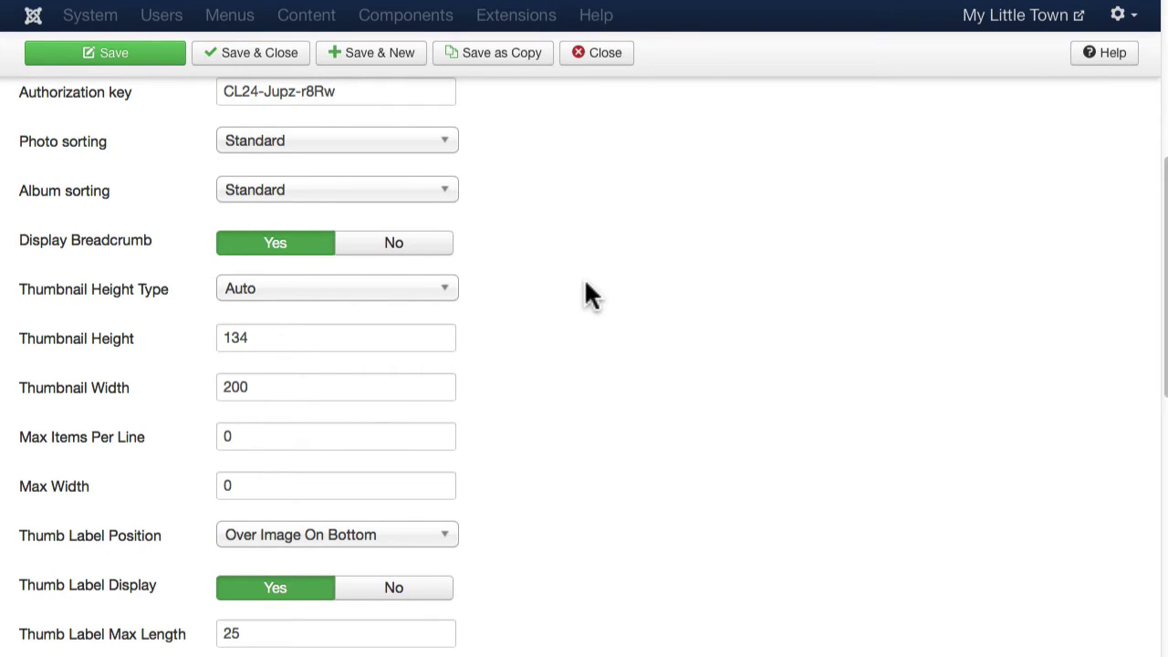
scroll(585, 294, "down", 5)
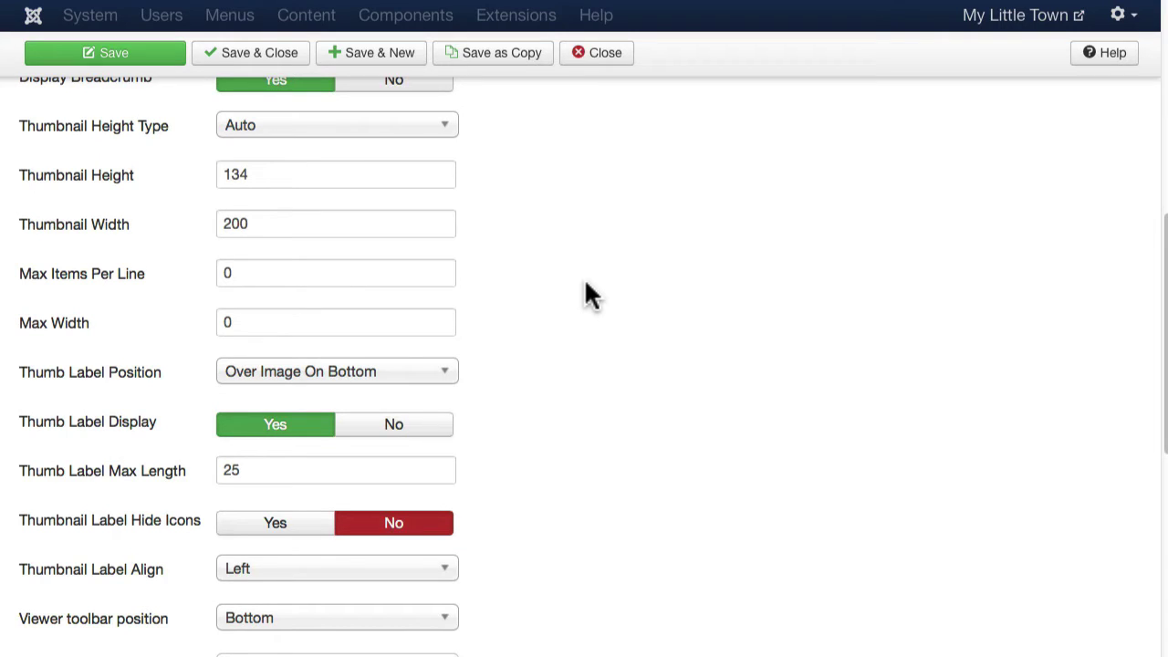
scroll(584, 294, "down", 12)
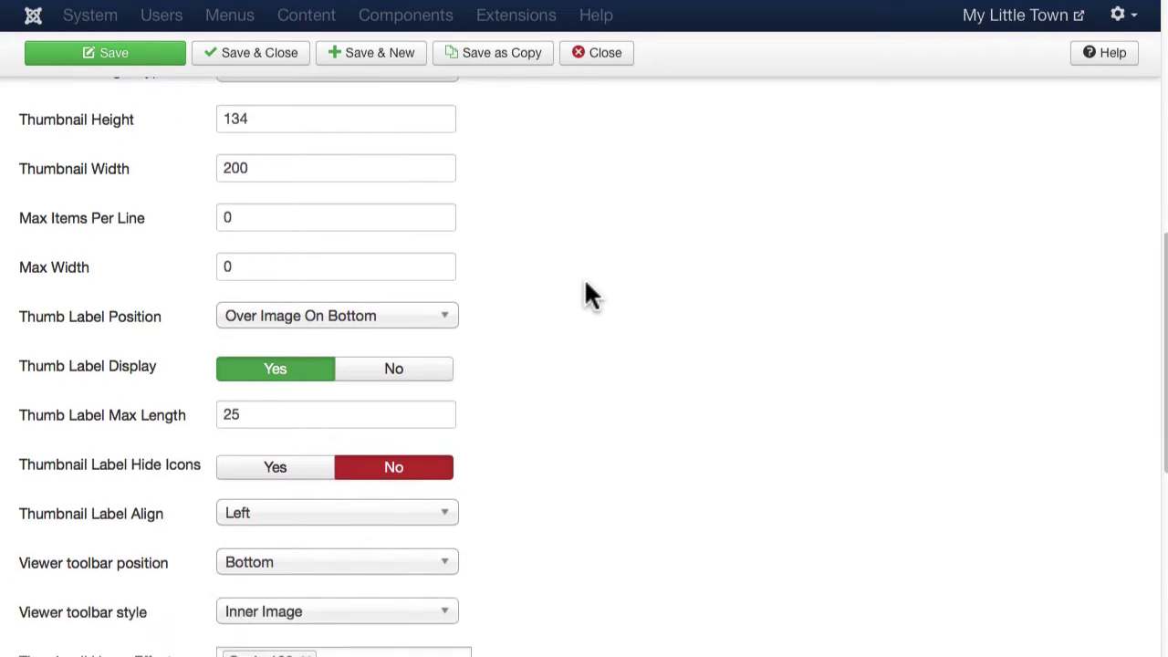
left_click(453, 377)
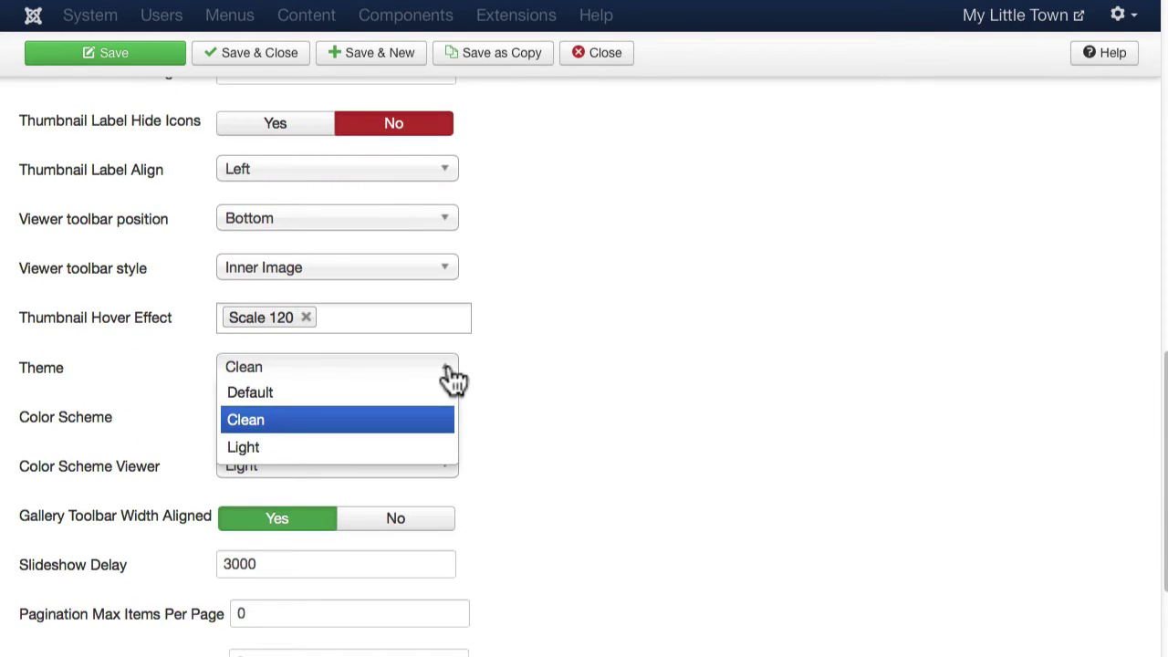
left_click(454, 377)
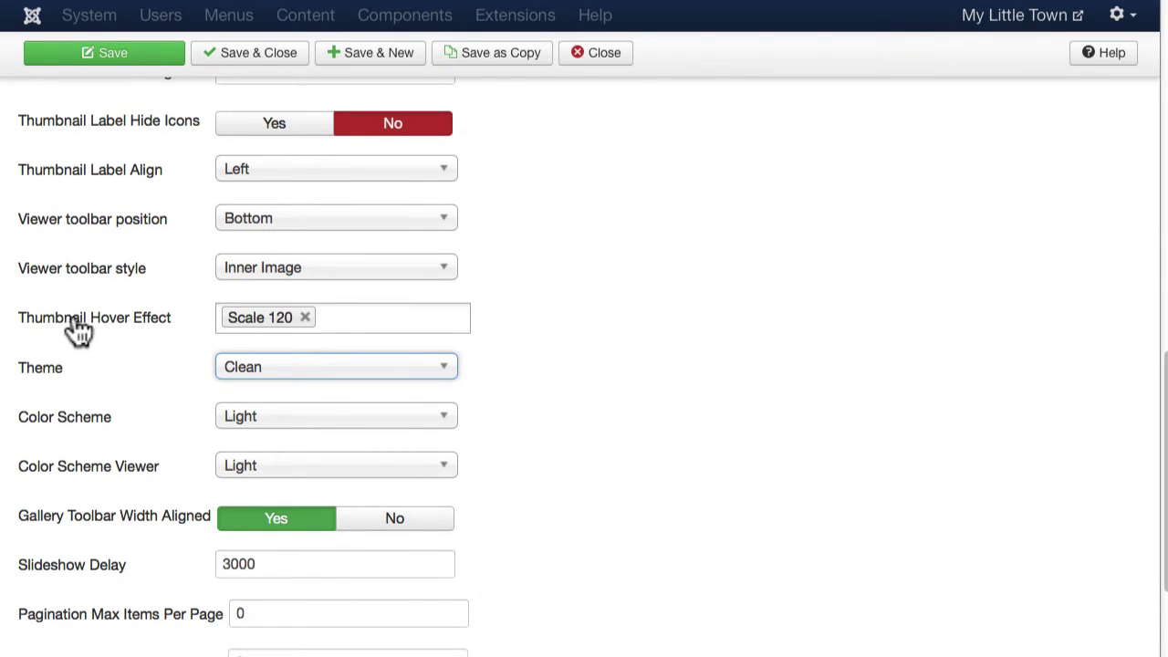
scroll(721, 221, "down", 1)
scroll(722, 214, "down", 3)
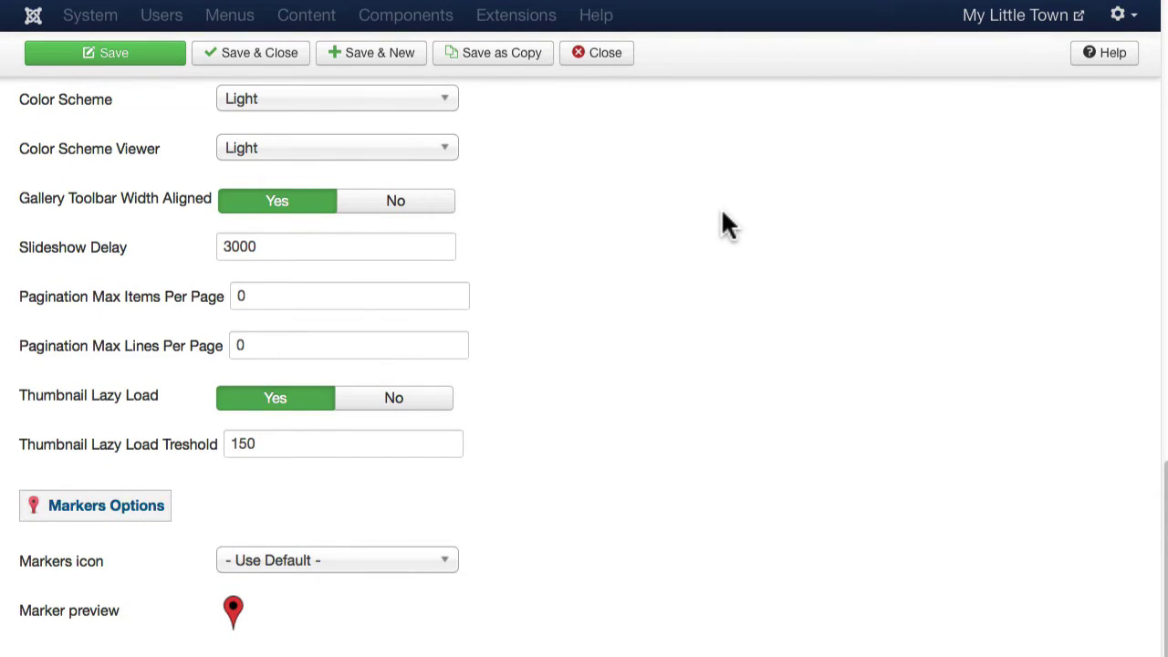
scroll(722, 229, "up", 10)
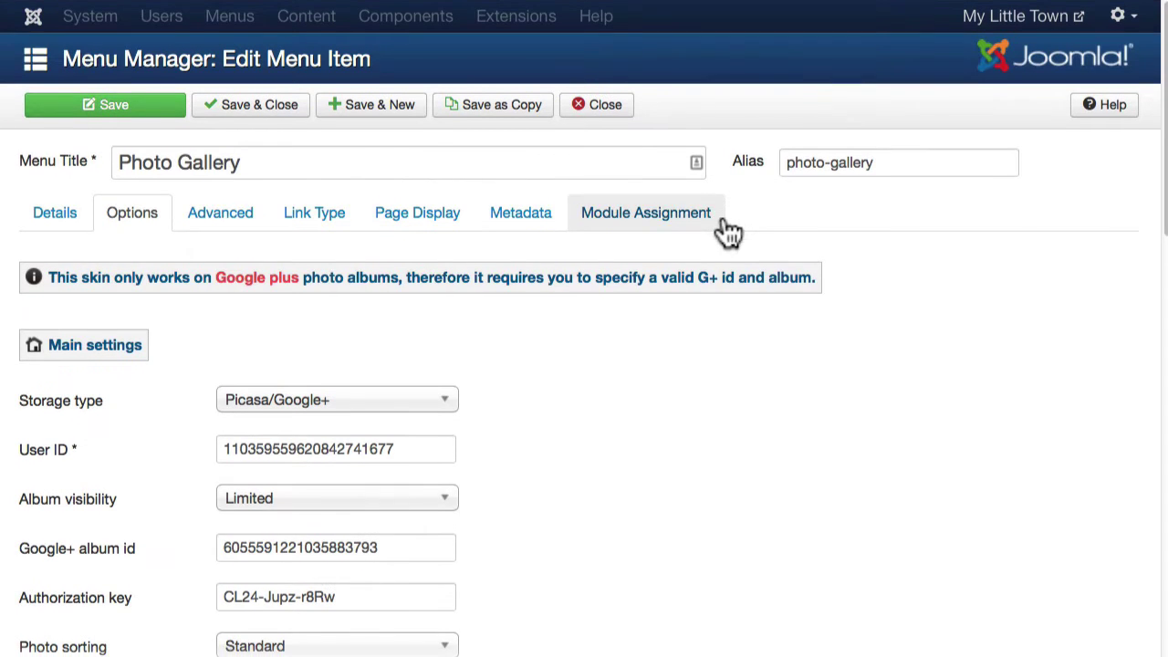
Show the Photo Gallery item's Advanced settings and read the Deep Linking tooltip
left_click(242, 223)
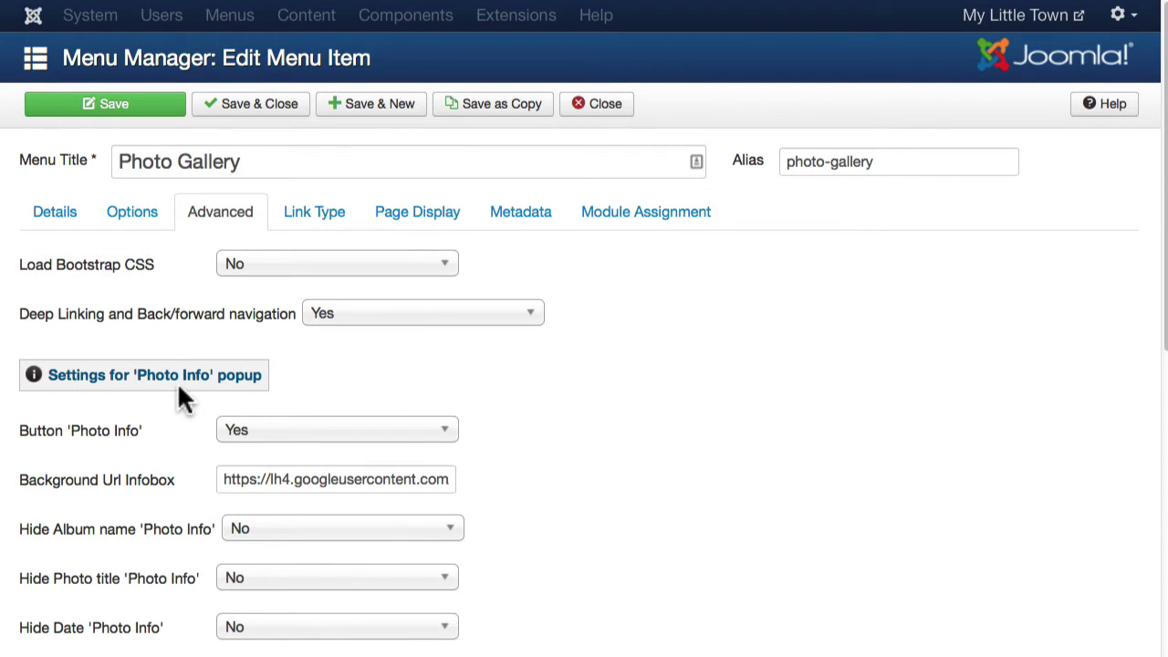
mouse_move(116, 330)
Save and close the menu item, view the site's Photo Gallery page, then return to administration
left_click(280, 103)
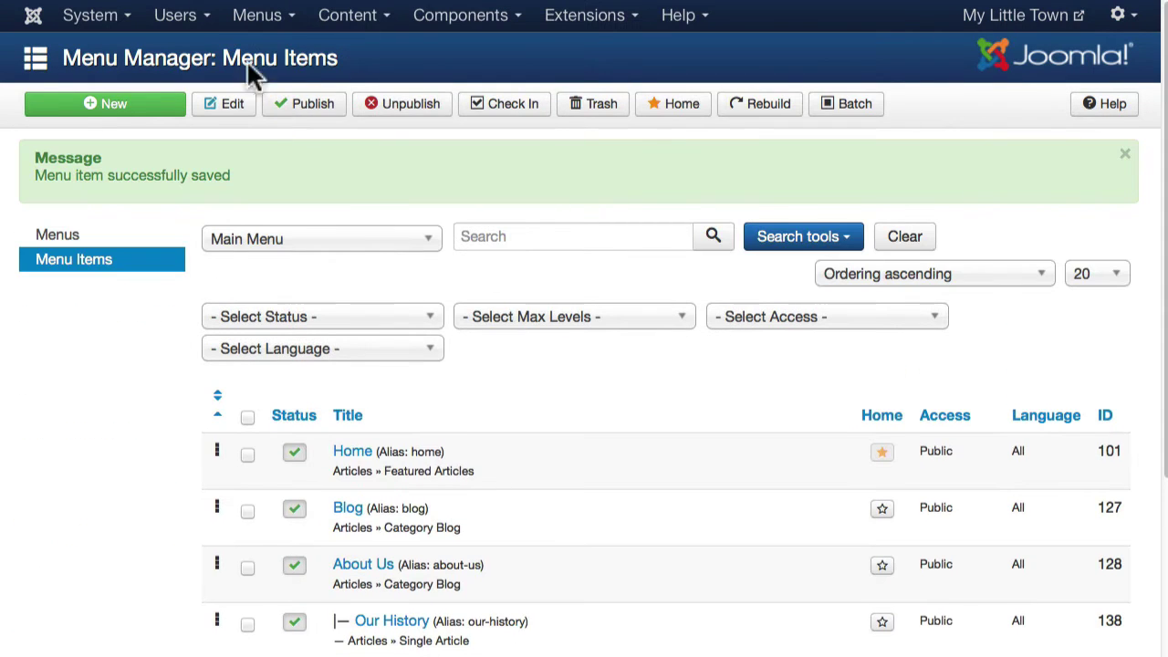
left_click(255, 5)
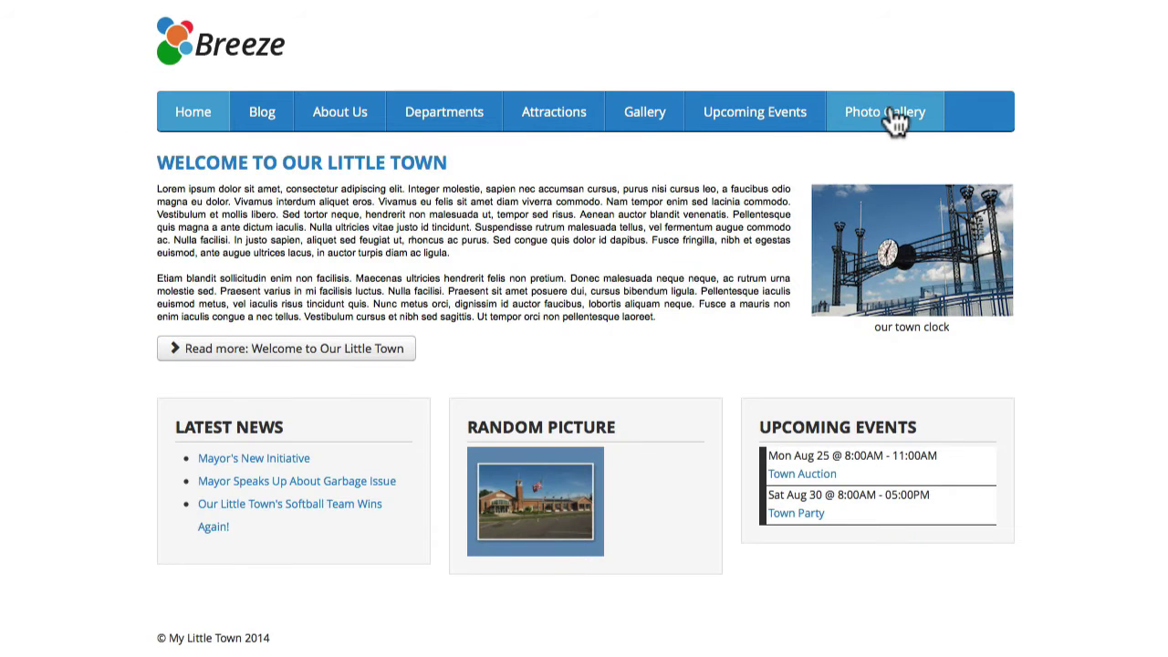
left_click(883, 114)
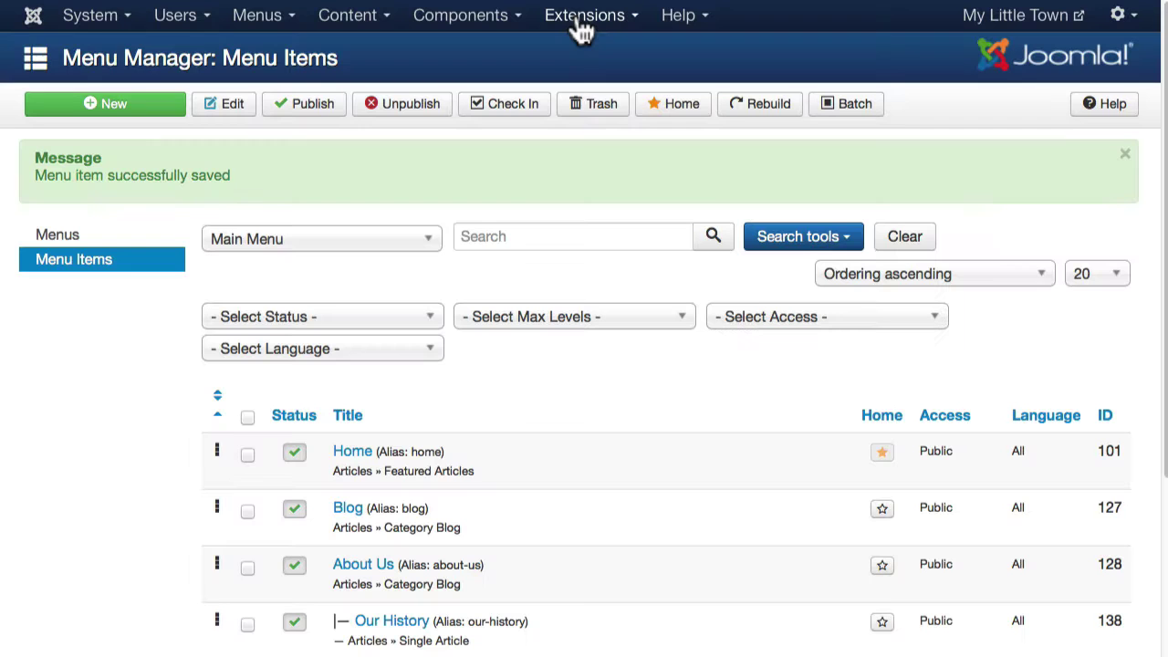
left_click(581, 28)
Go to Components > Ozio Gallery 4, view the Photo Gallery Info popup, then dismiss it
left_click(579, 48)
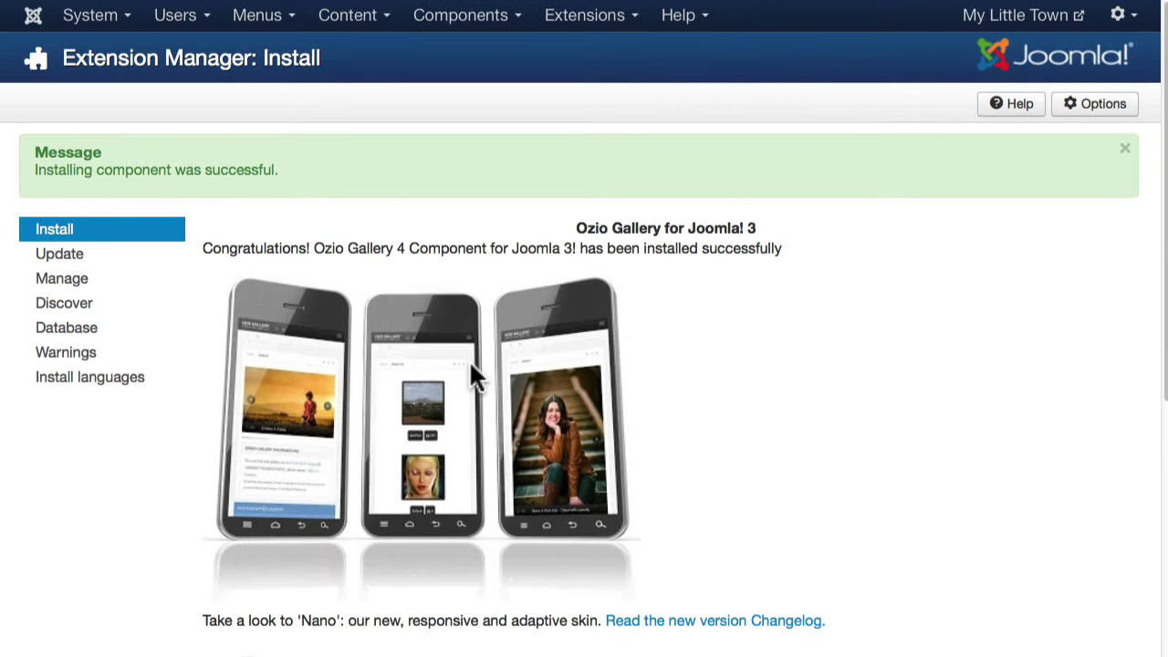
left_click(476, 25)
scroll(479, 33, "down", 1)
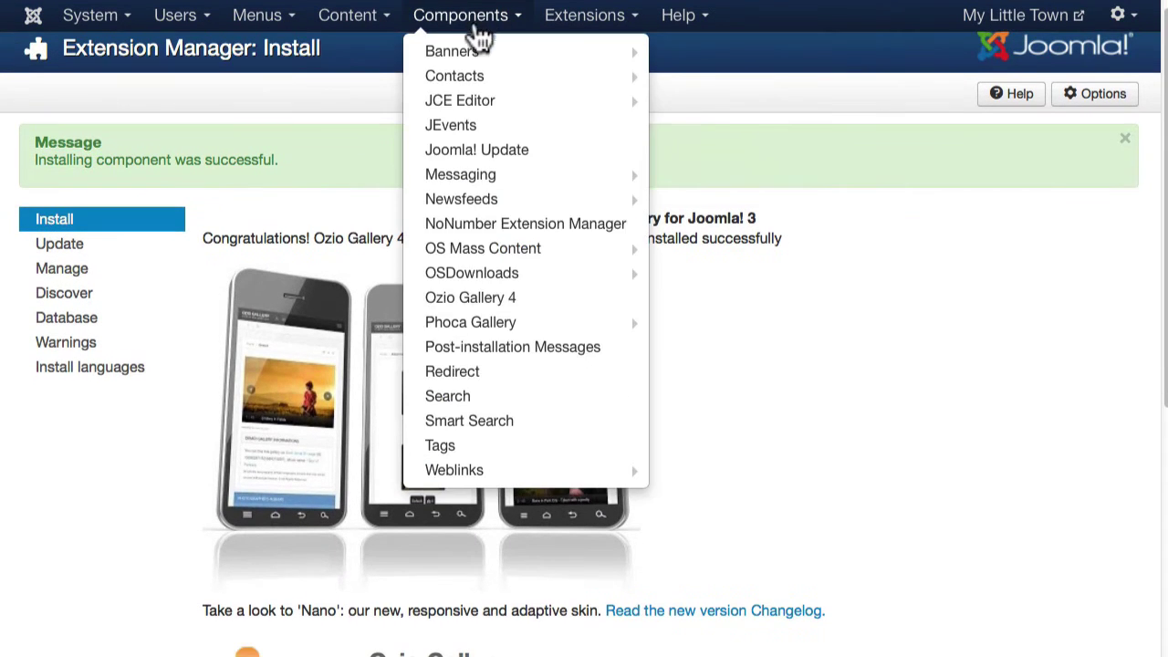
left_click(464, 299)
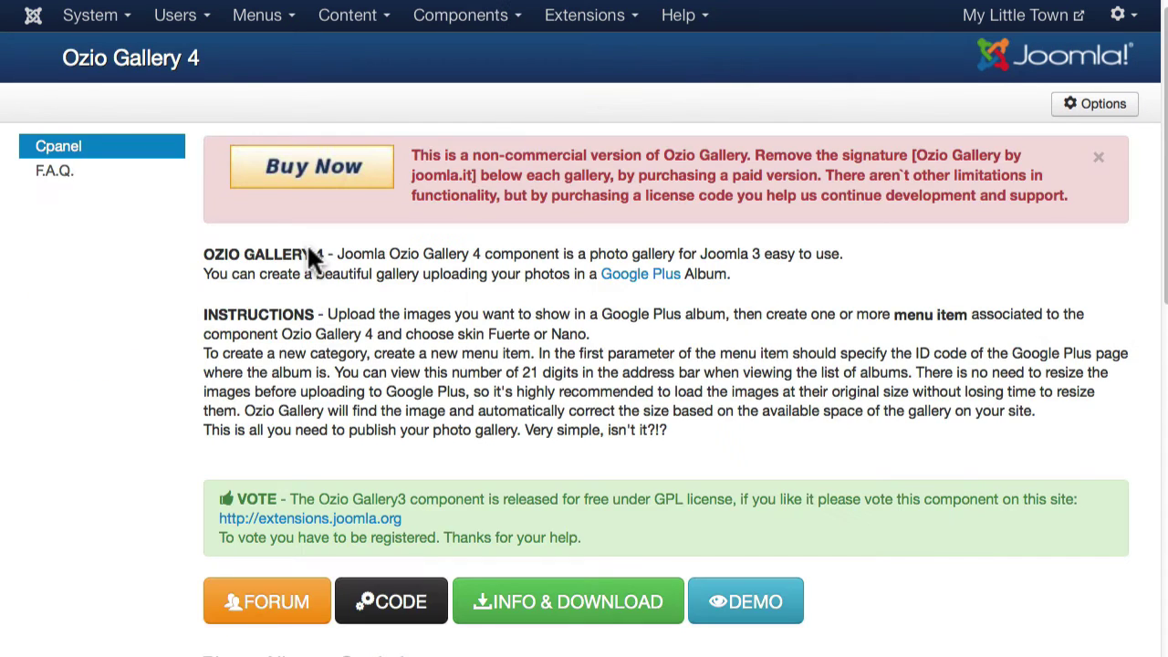
scroll(302, 260, "down", 10)
left_click(241, 109)
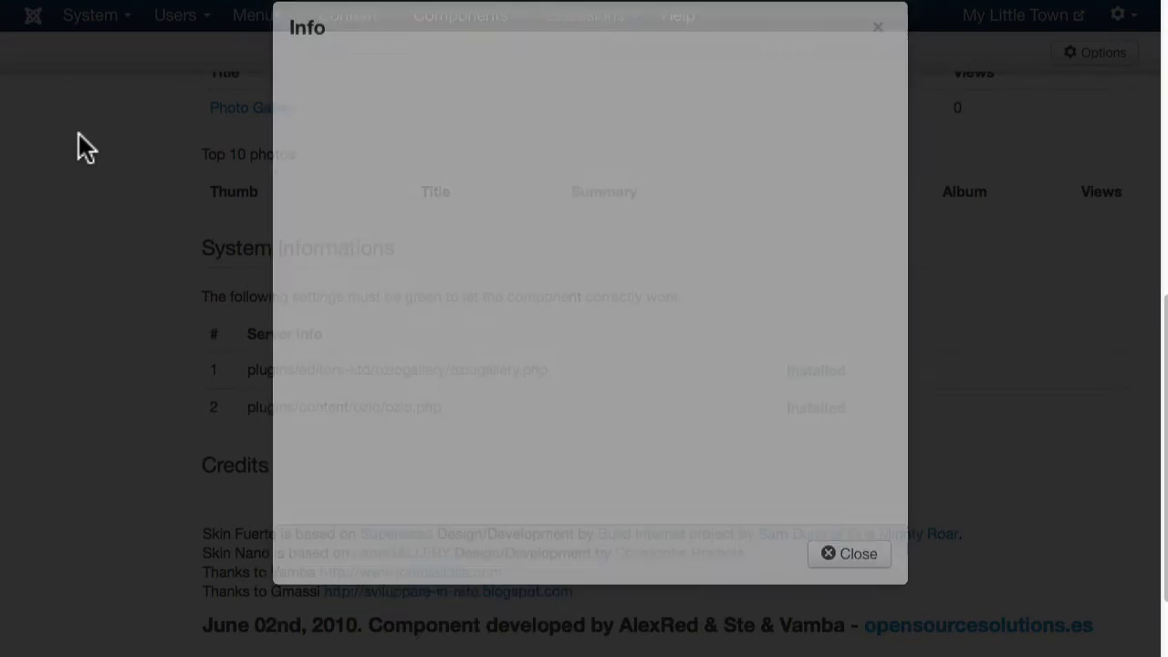
left_click(841, 620)
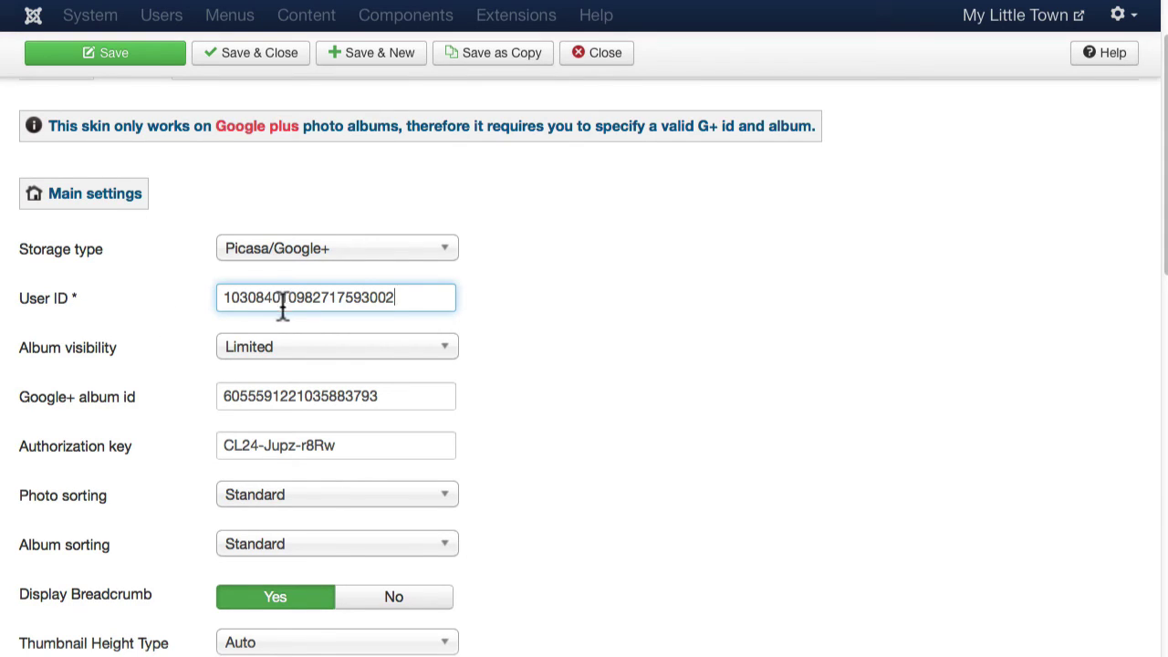
Save the Photo Gallery menu item with its new User ID, leaving the Google+ album id as is
left_click(250, 397)
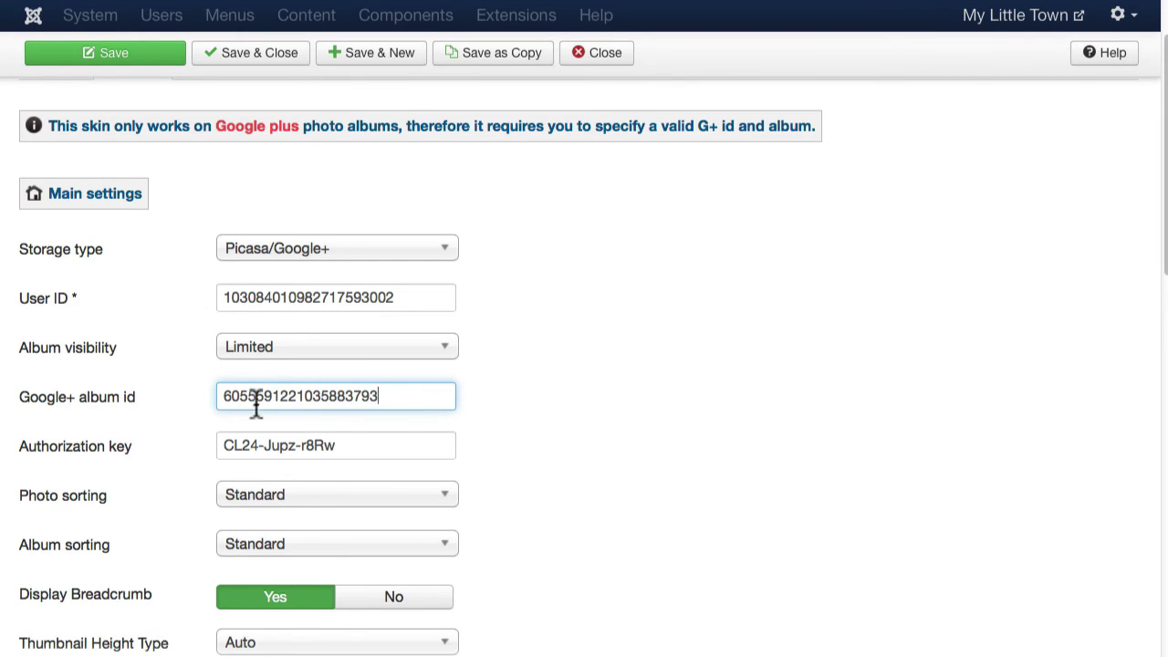
left_click(74, 55)
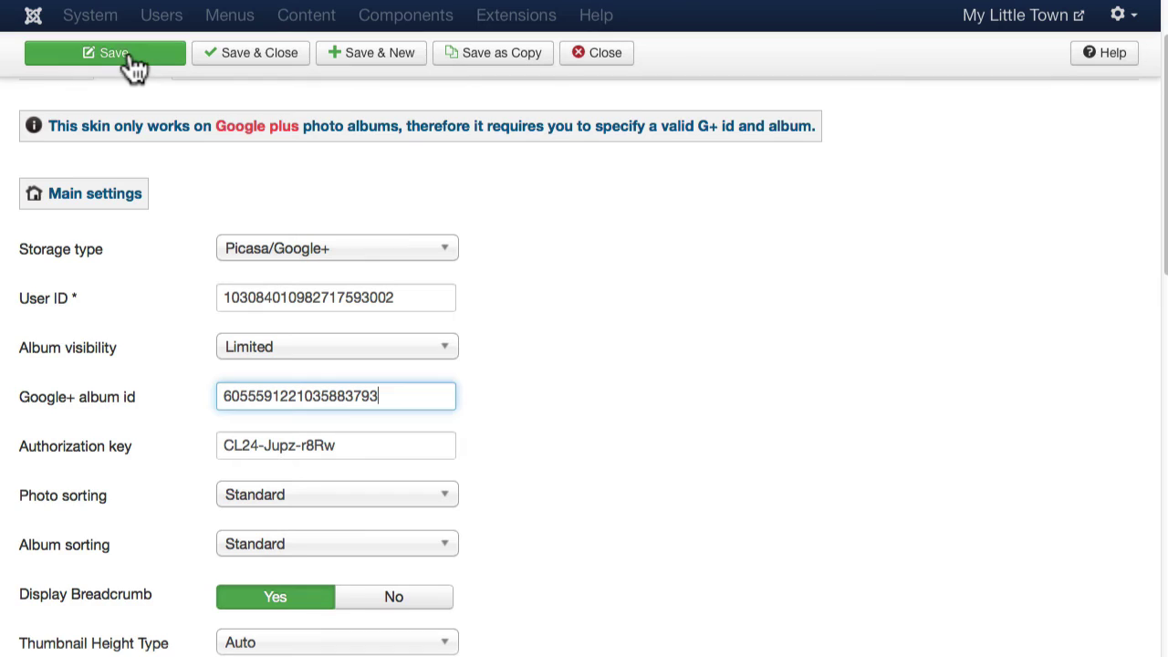
On the reloaded Photo Gallery page, open the tents photo in the lightbox, reopen it and play the slideshow
key("ctrl+Tab")
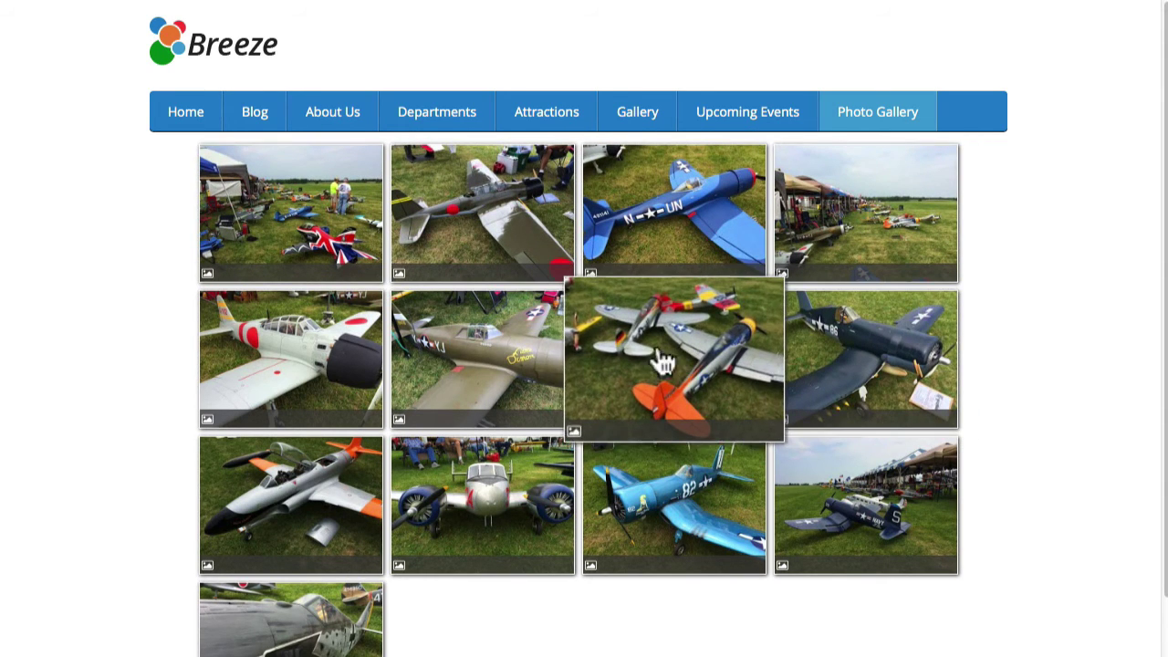
left_click(871, 524)
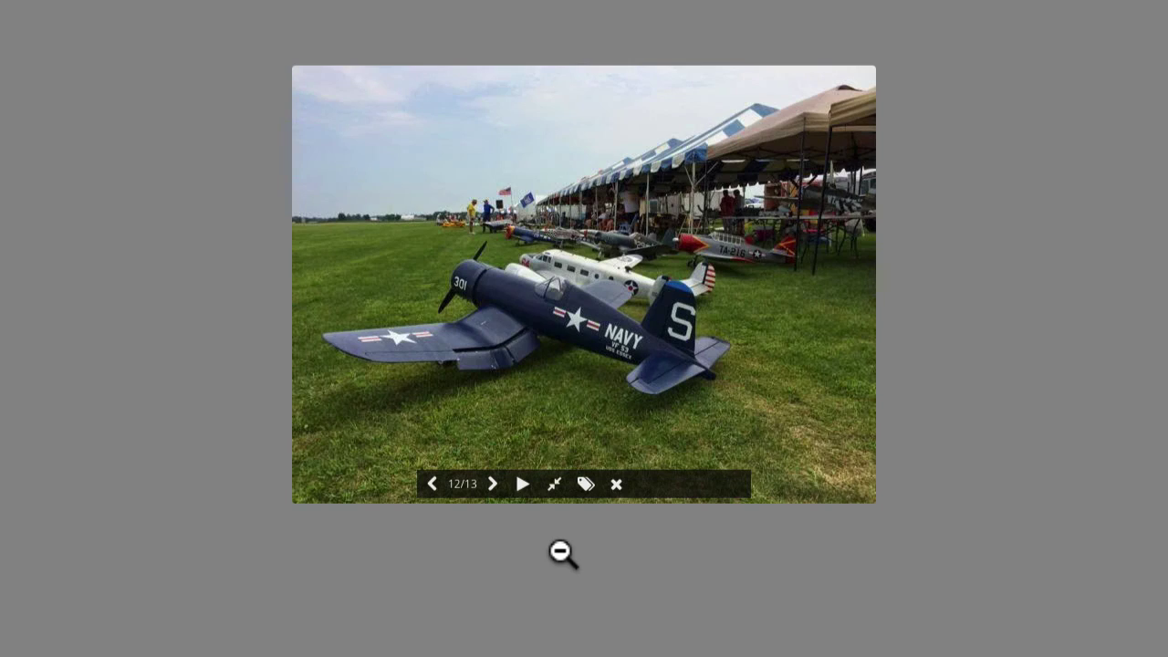
left_click(617, 485)
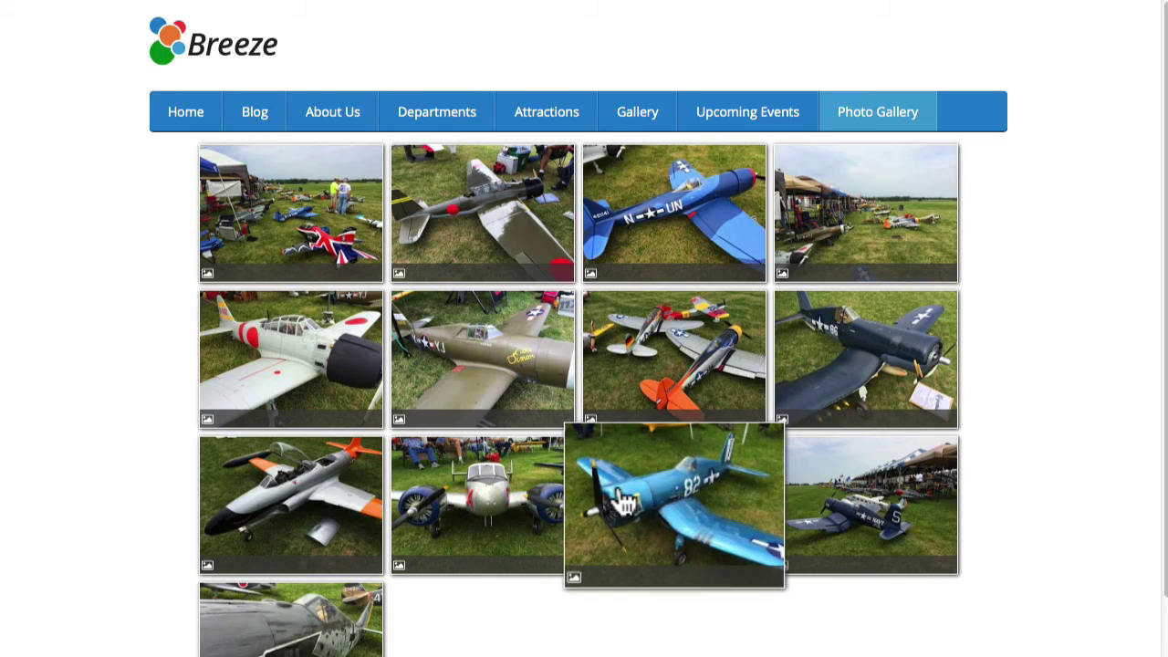
left_click(903, 524)
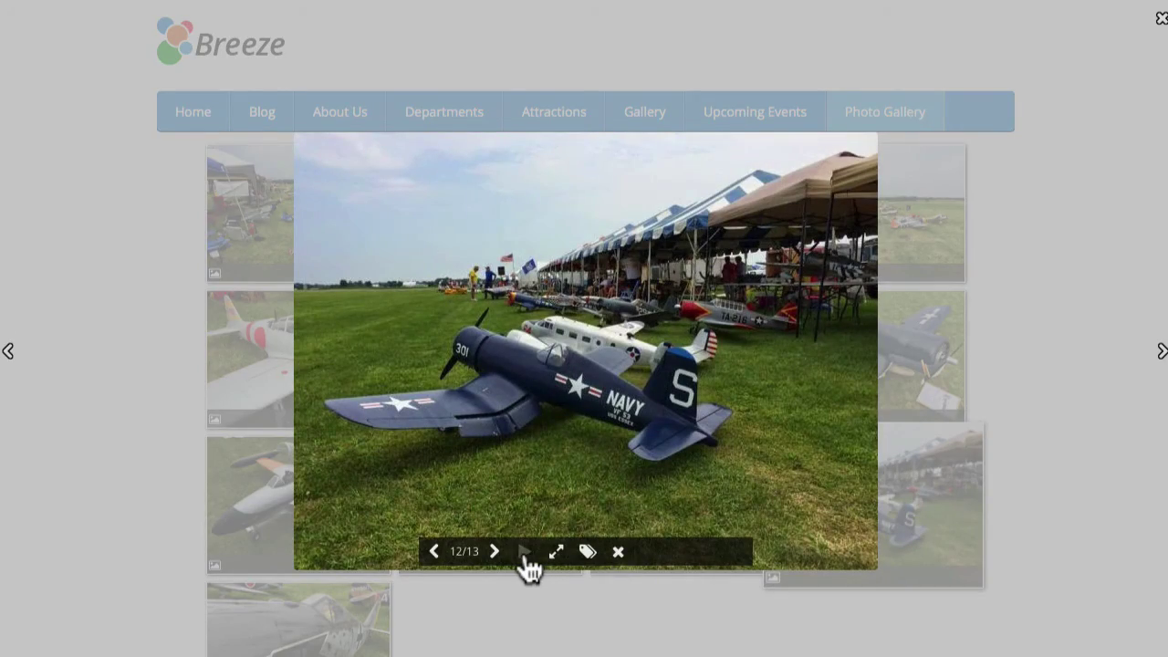
left_click(525, 553)
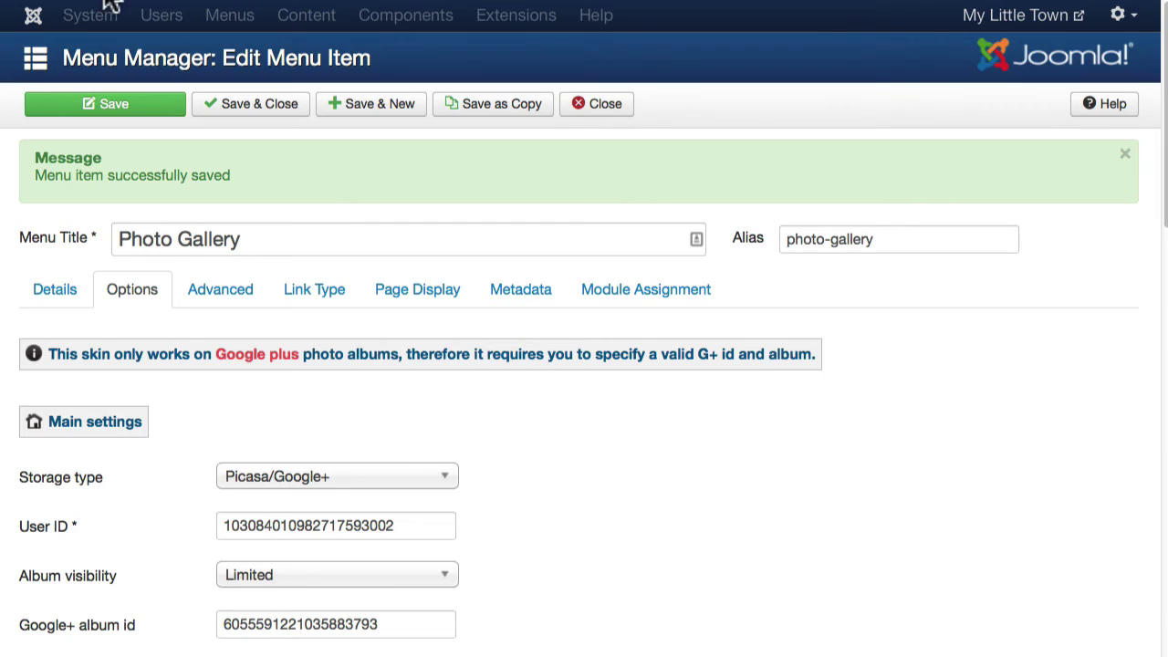
Scroll through the saved Photo Gallery item's thumbnail, theme, pagination and lazy-load options, then back up
scroll(690, 477, "down", 10)
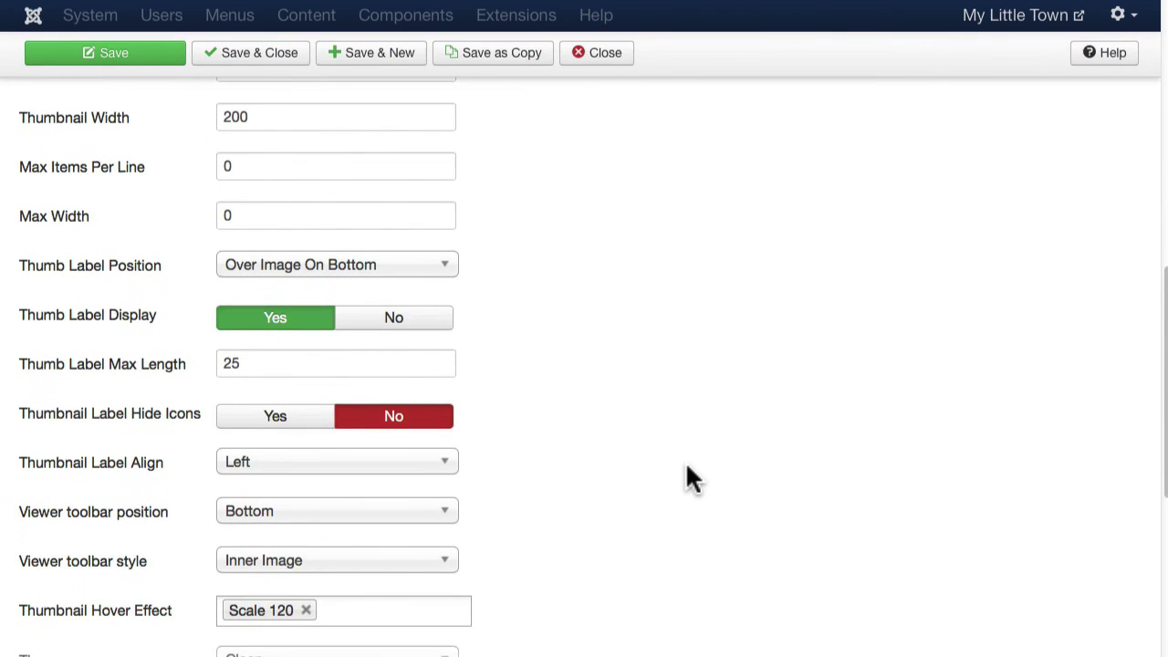
scroll(691, 477, "down", 5)
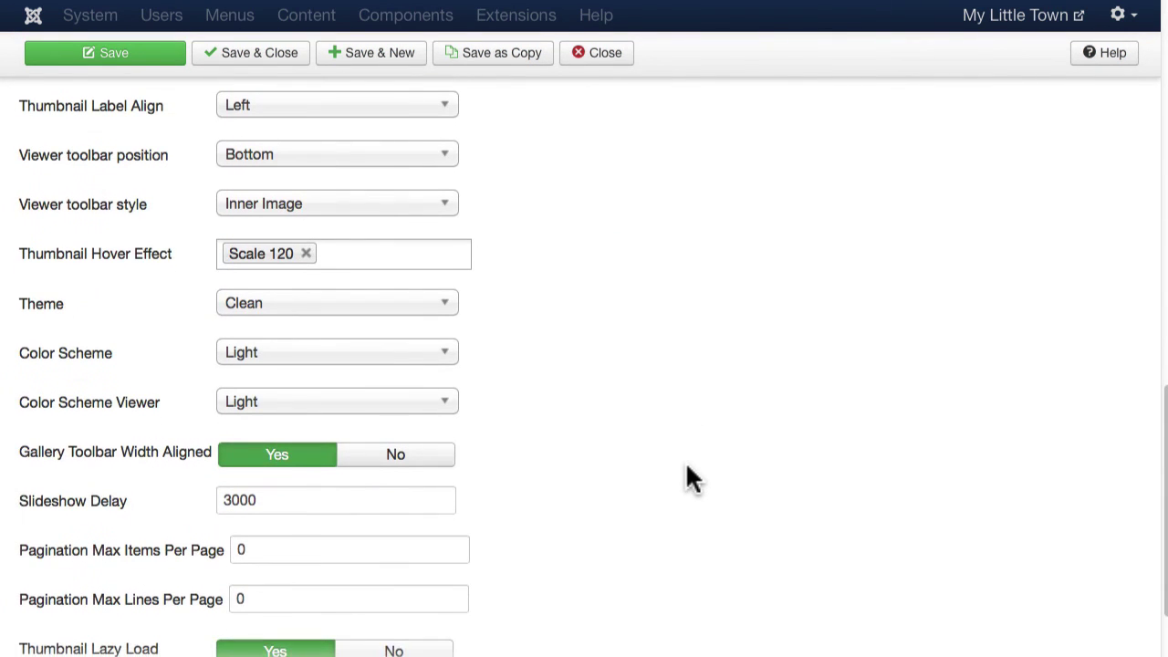
scroll(691, 477, "down", 2)
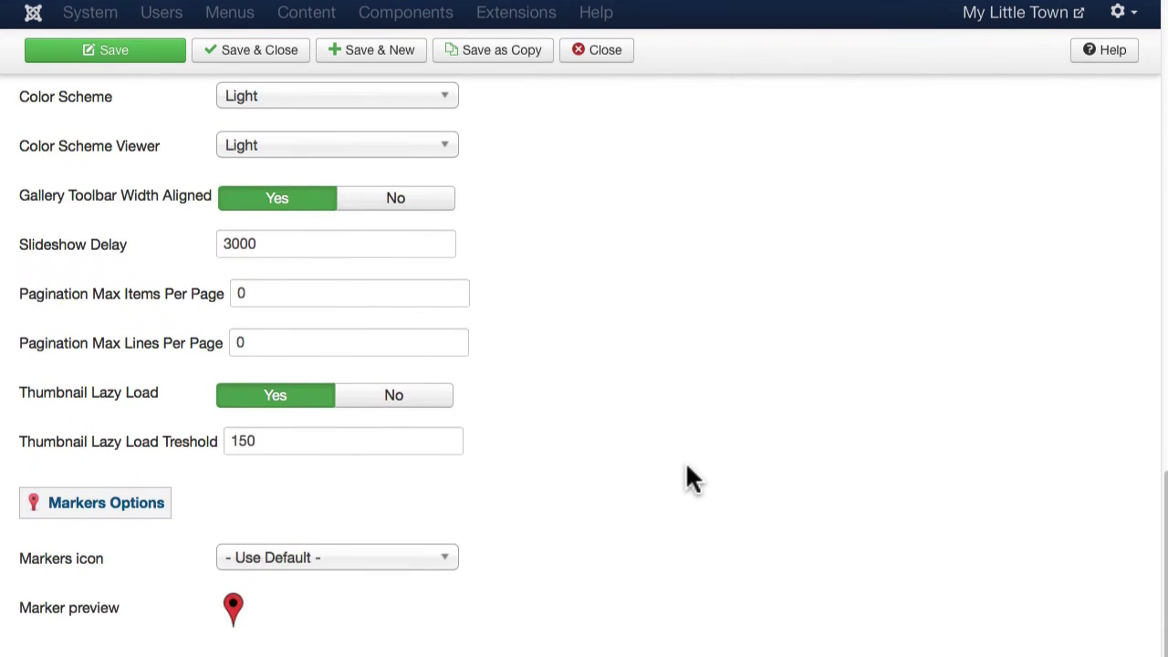
scroll(691, 477, "up", 10)
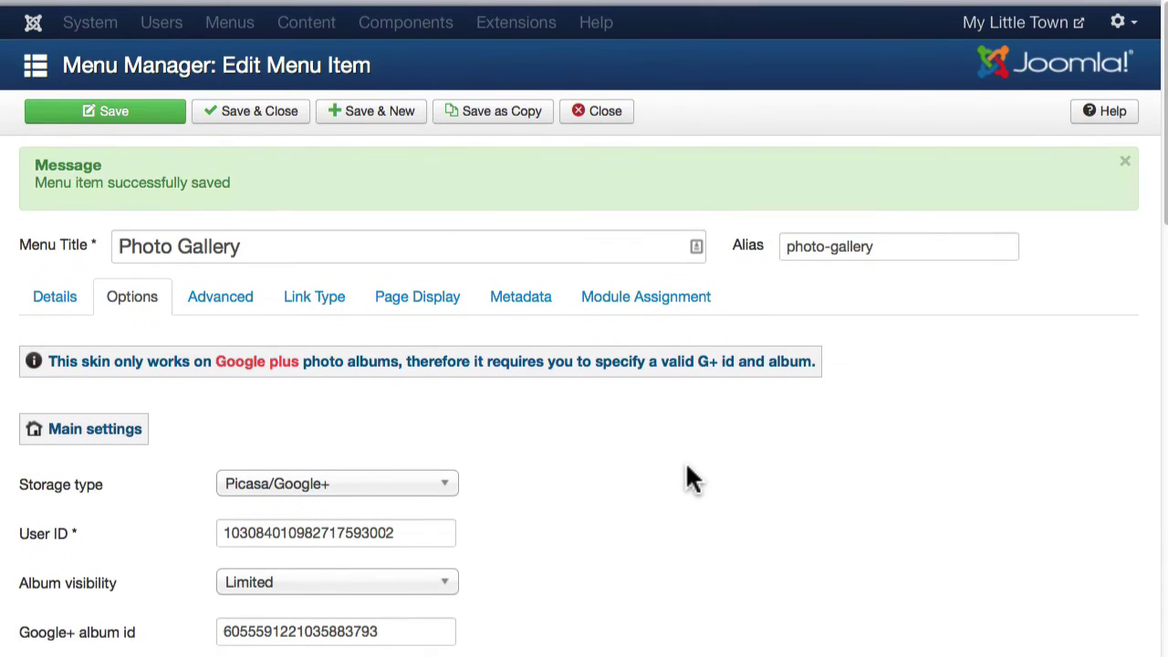